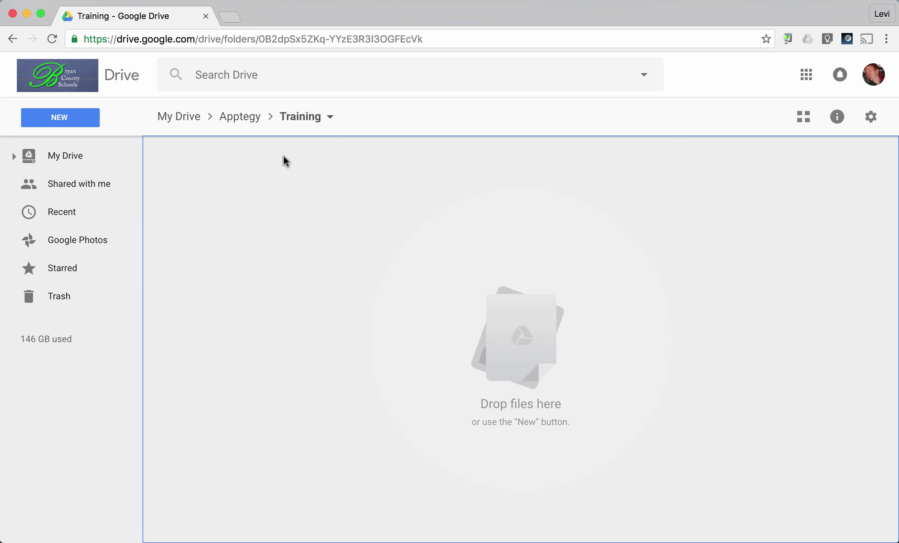
Create a new folder named 'Sybert Public Access' inside the Training folder.
left_click(90, 112)
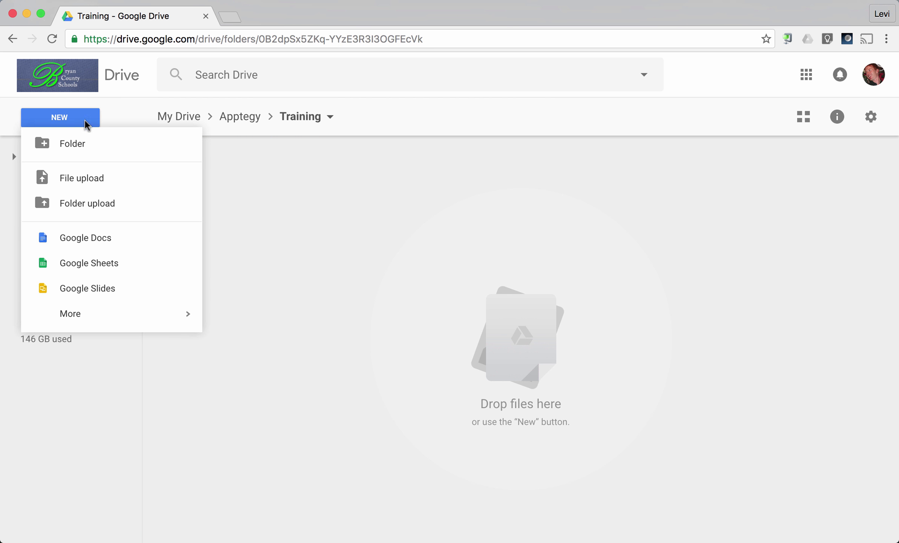
left_click(81, 145)
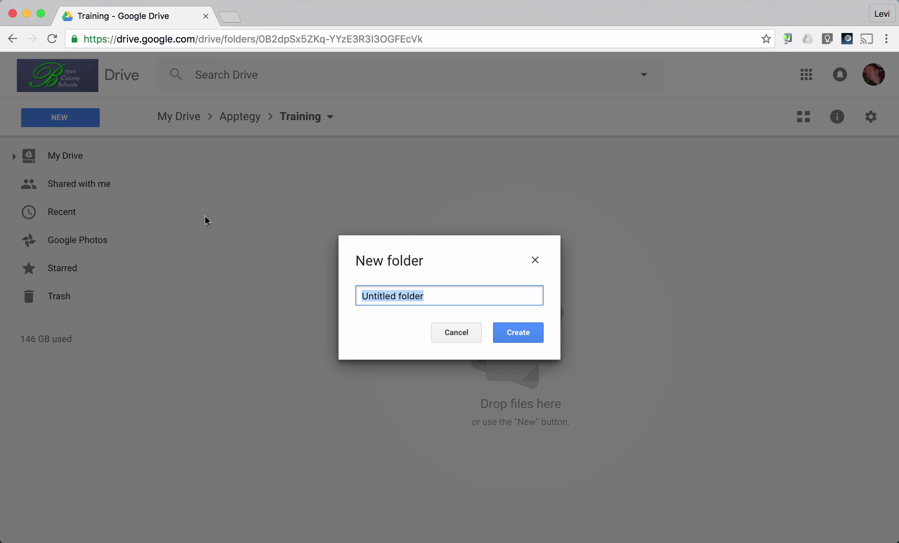
type("Sybert")
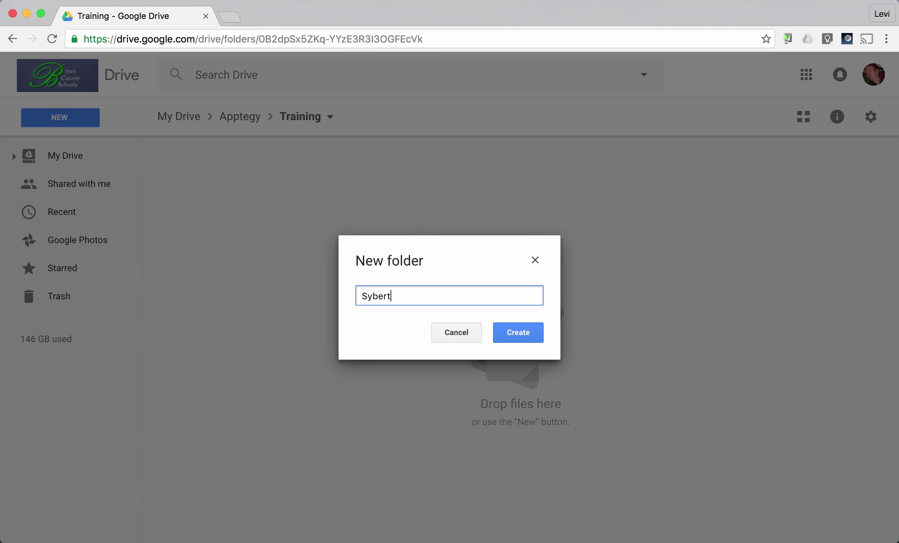
type(" Public Access")
left_click(501, 333)
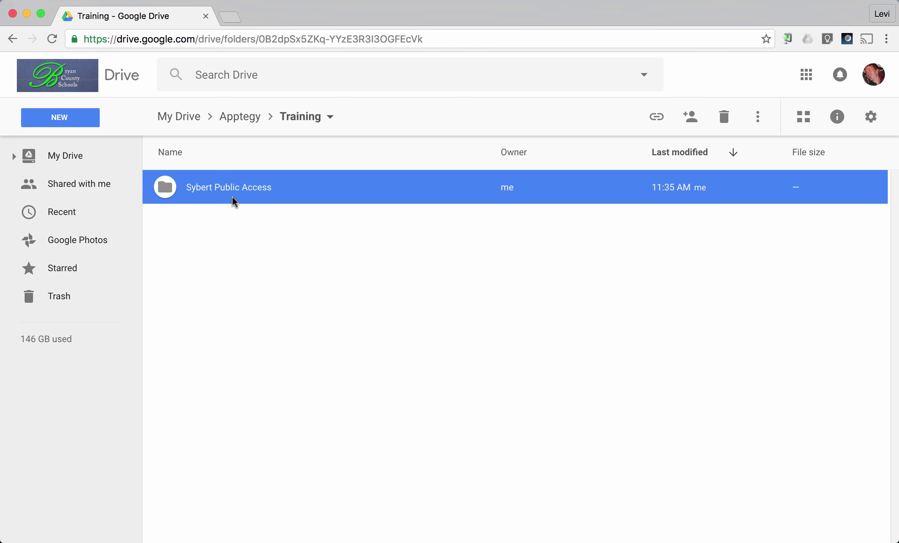
Set Sybert Public Access link sharing to 'On - Public on the web' and save it.
right_click(202, 183)
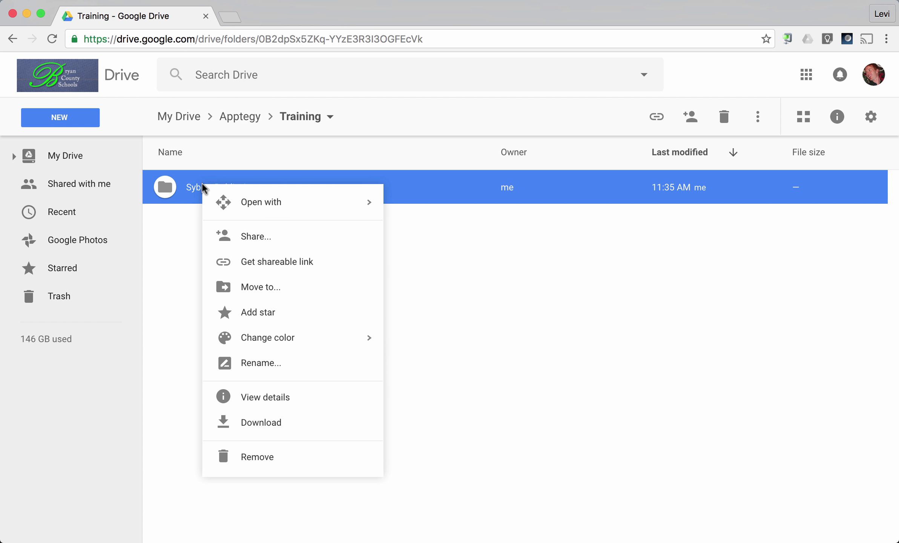
left_click(238, 237)
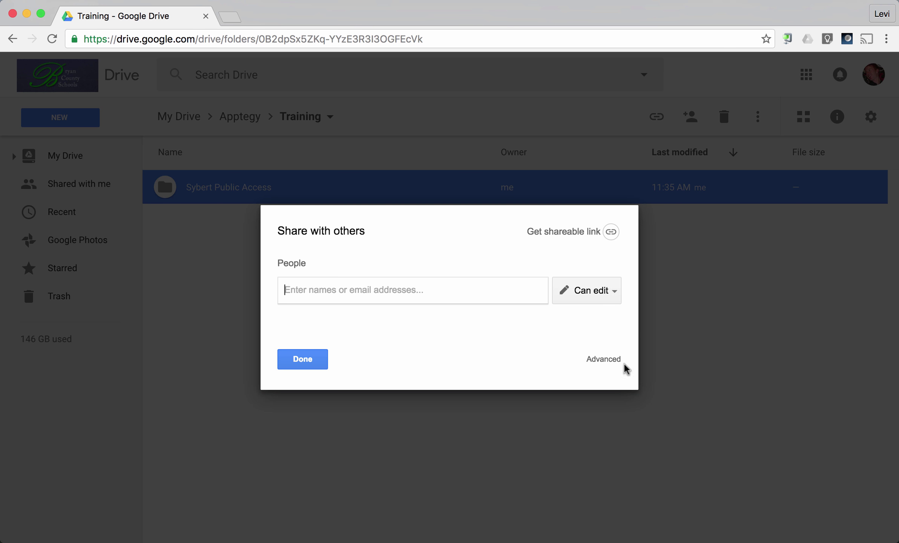
left_click(598, 360)
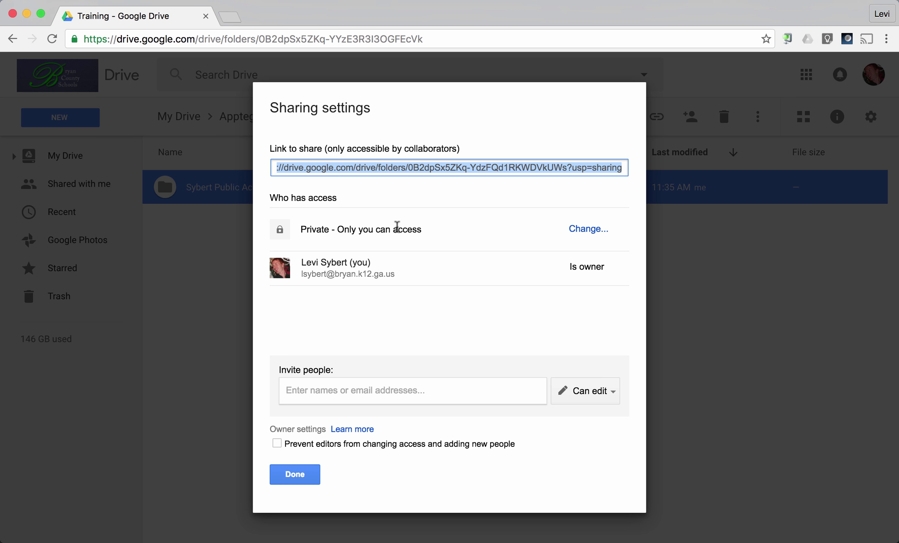
left_click(585, 230)
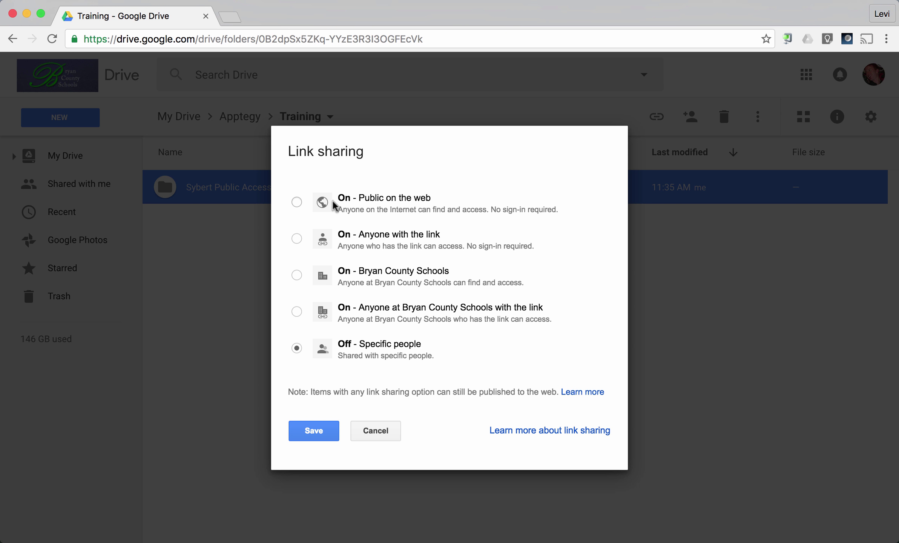
left_click(382, 207)
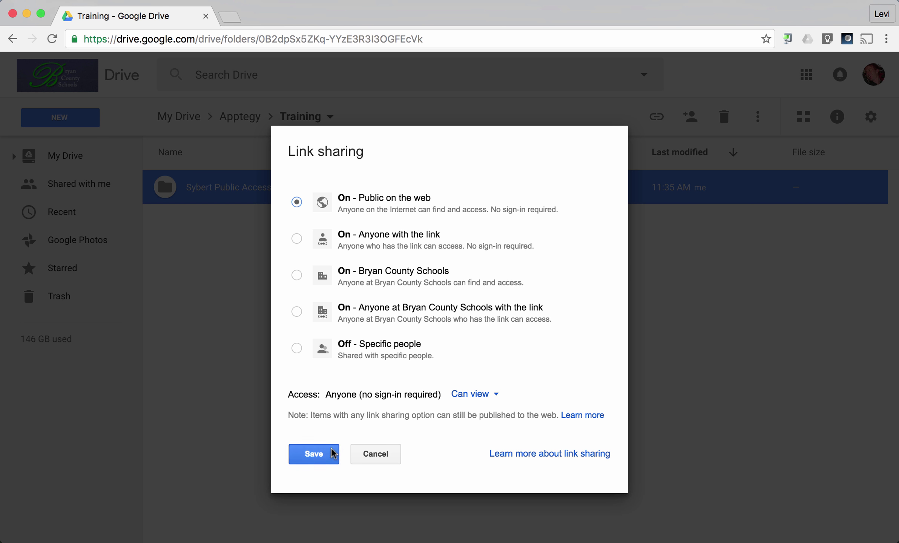
left_click(317, 455)
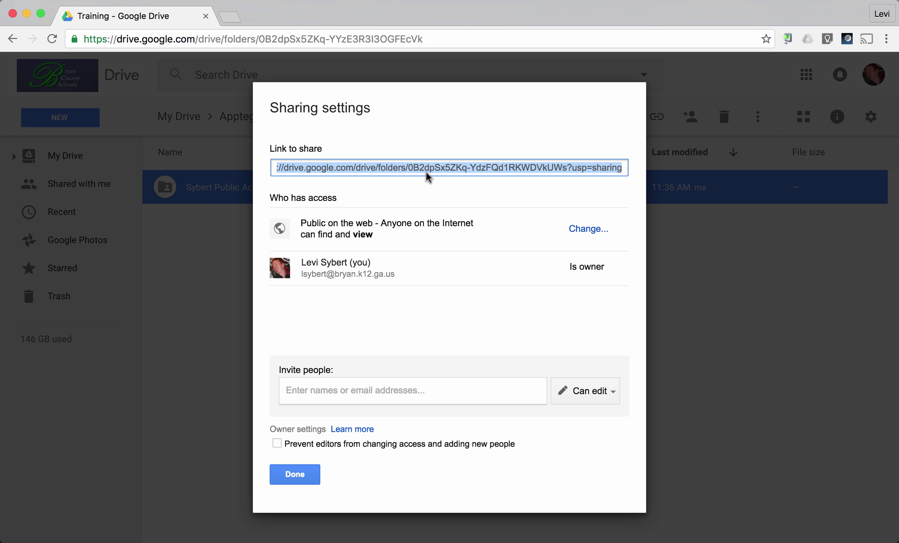
left_click(298, 474)
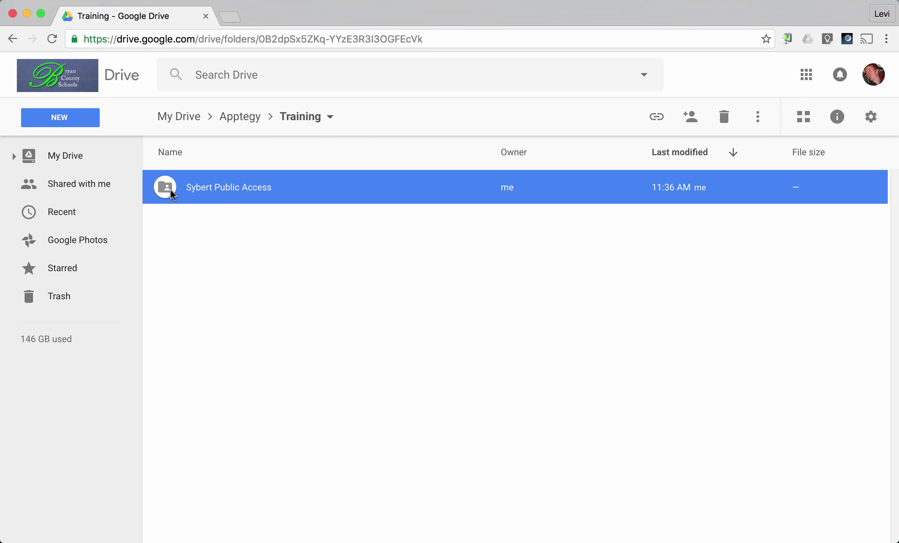
Copy the Sybert Public Access folder's shareable link and close the link popup.
right_click(196, 185)
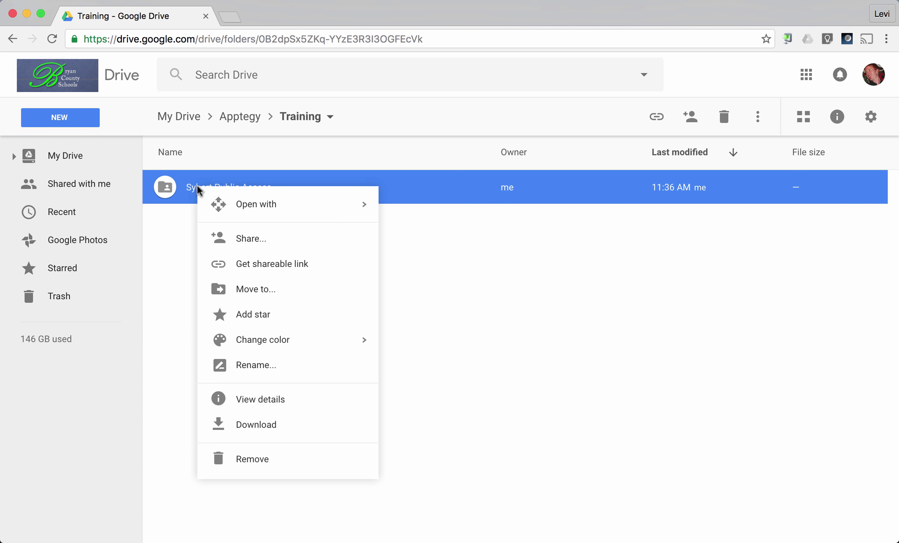
left_click(233, 264)
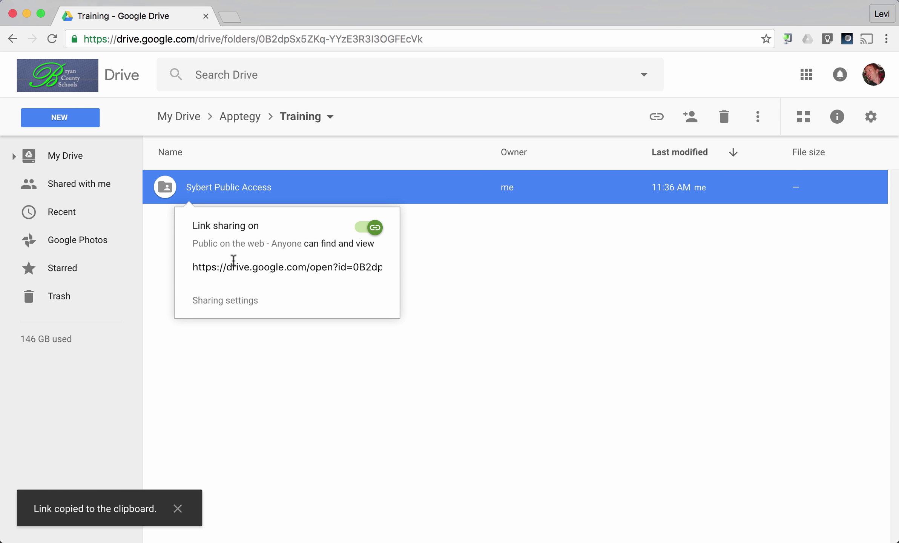
left_click(233, 269)
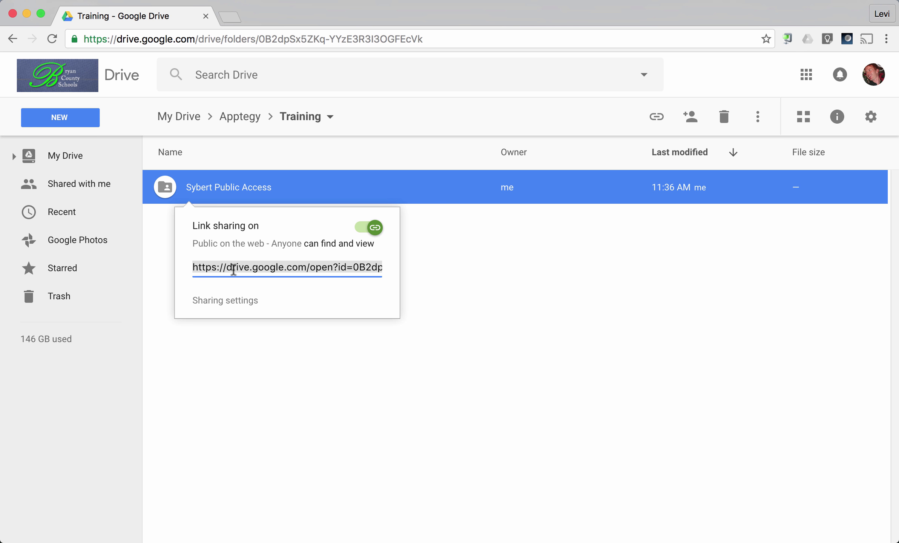
left_click(235, 481)
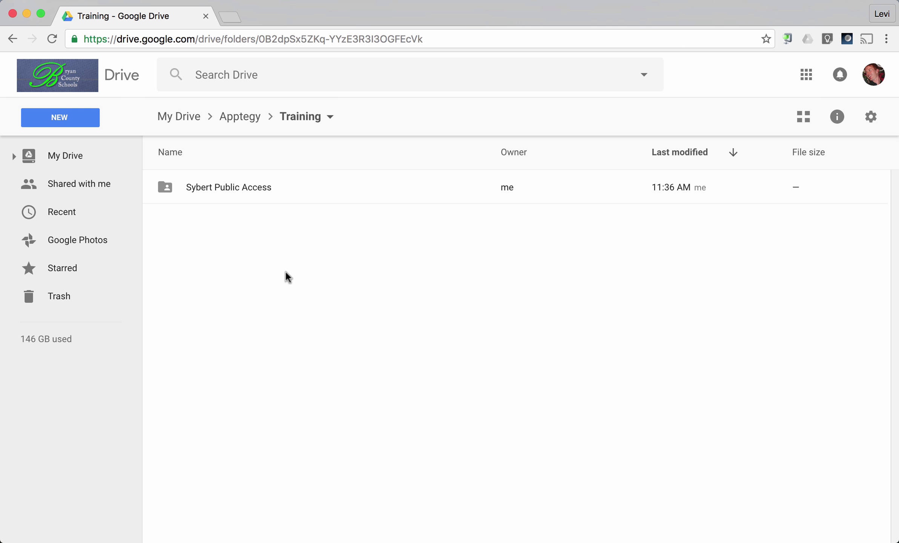
Open Sybert Public Access and upload October Newsletter.pdf from the Desktop into it.
double_click(227, 189)
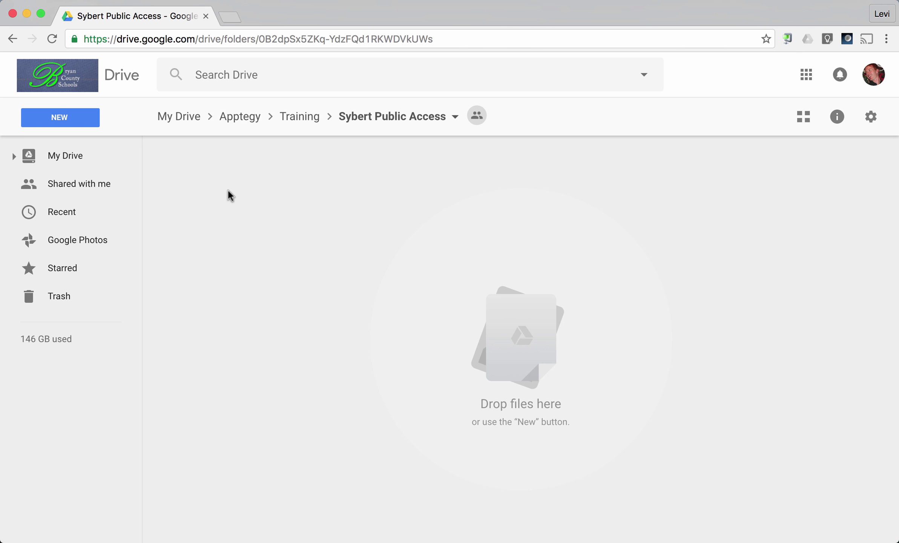
left_click(75, 124)
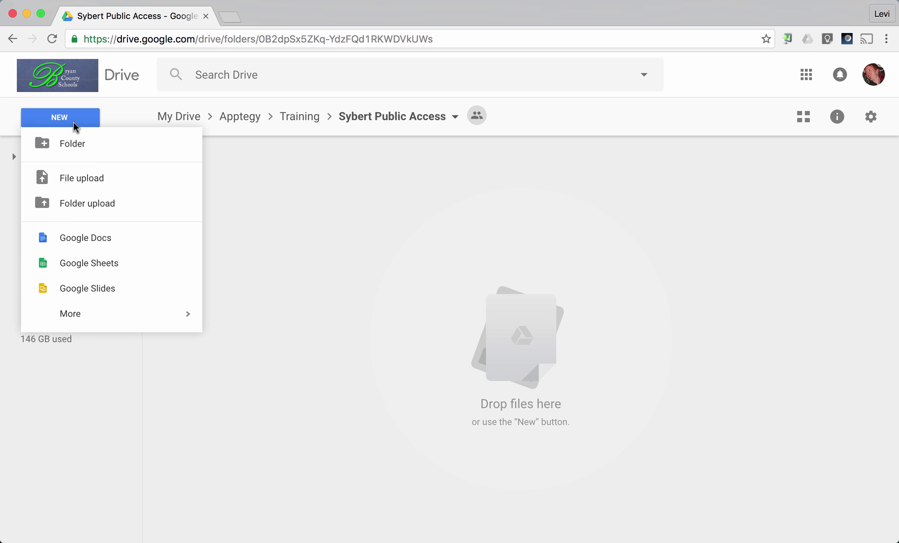
left_click(70, 177)
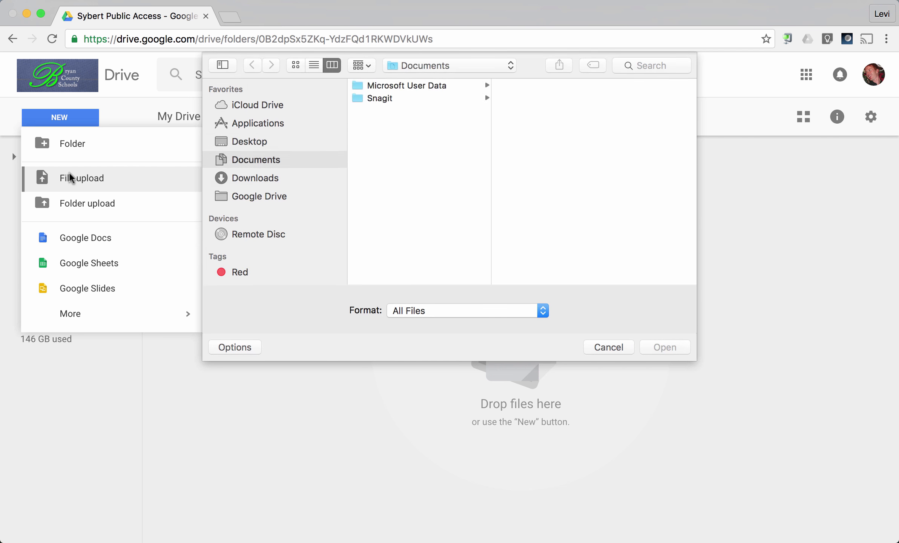
left_click(249, 142)
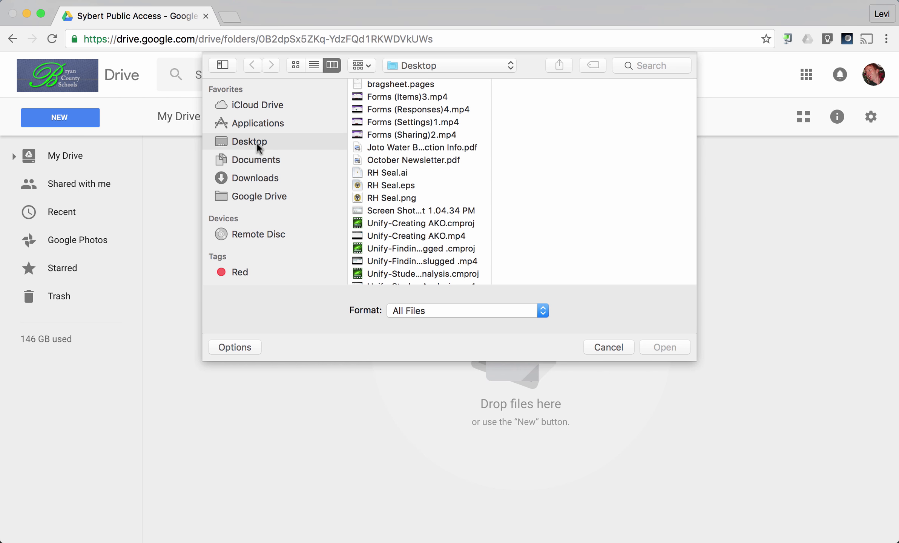
scroll(392, 164, "up", 2)
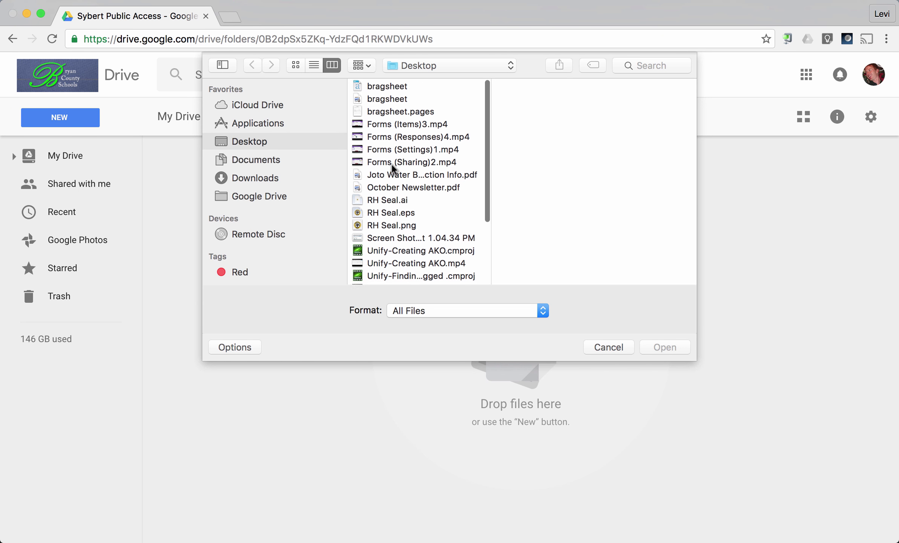
scroll(391, 164, "down", 3)
scroll(391, 166, "down", 4)
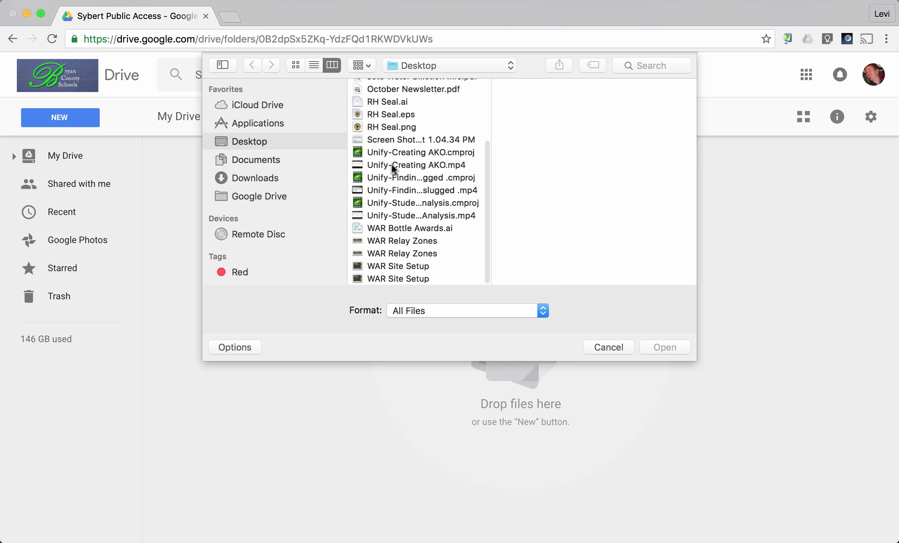
scroll(391, 166, "up", 1)
left_click(403, 108)
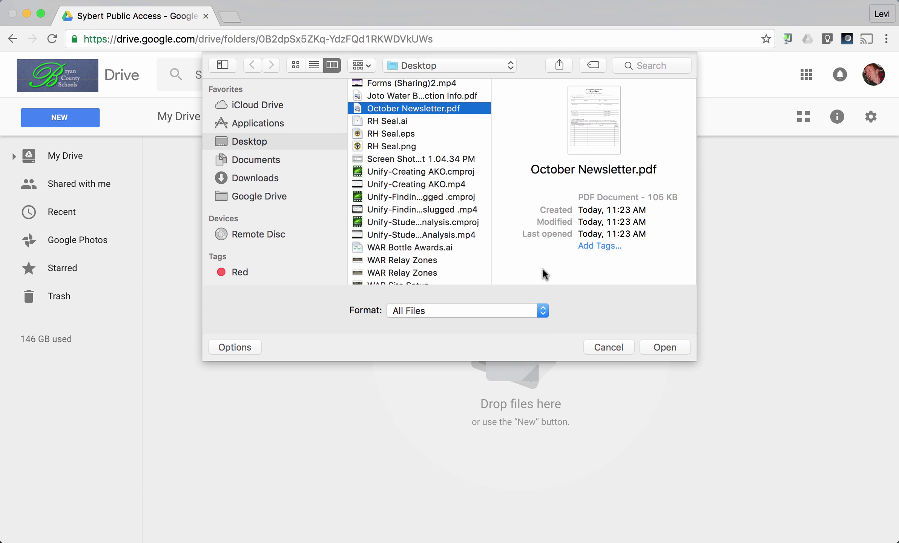
left_click(663, 345)
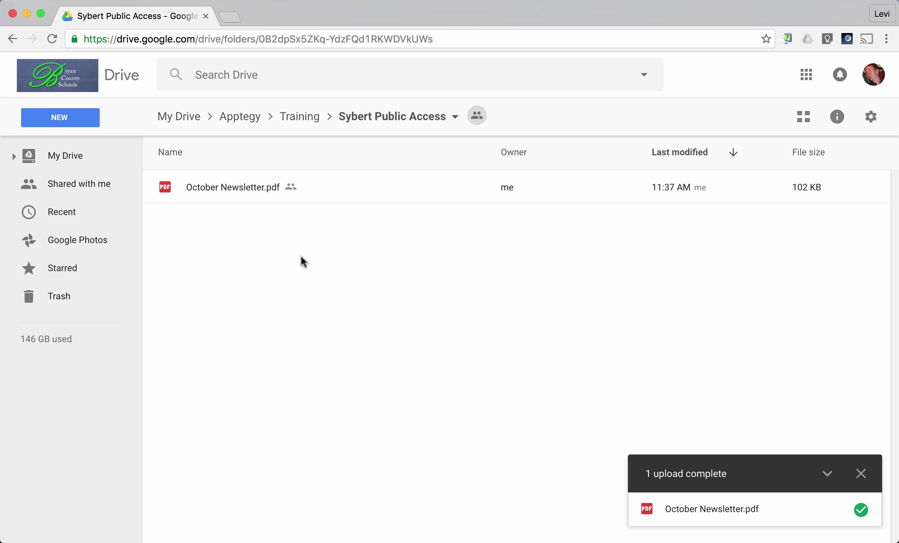
Create the Vocab and Spelling subfolders, then dismiss the upload-complete notice.
left_click(61, 115)
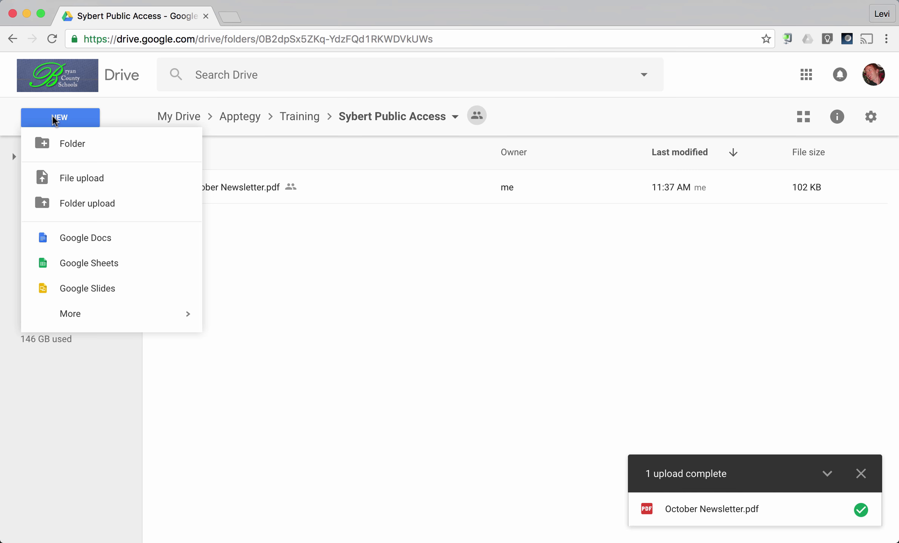
left_click(50, 146)
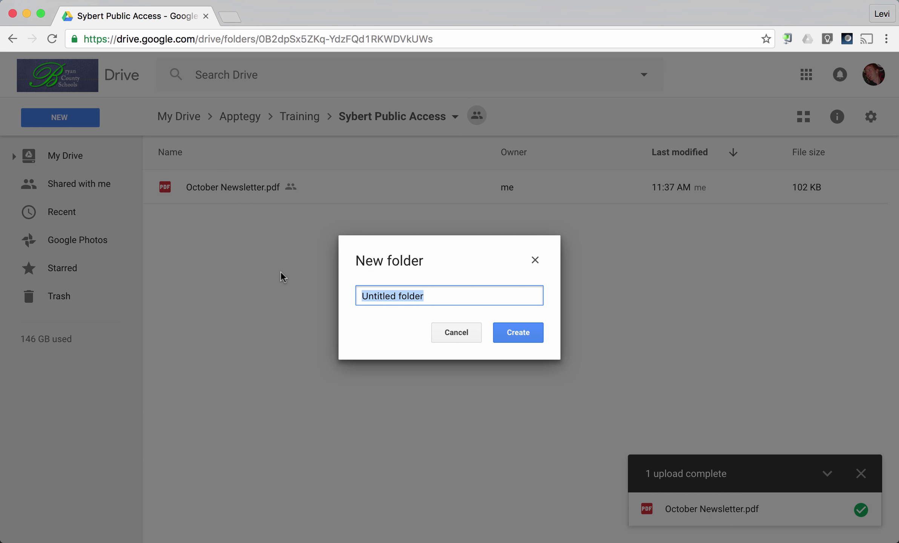
type("Vocab")
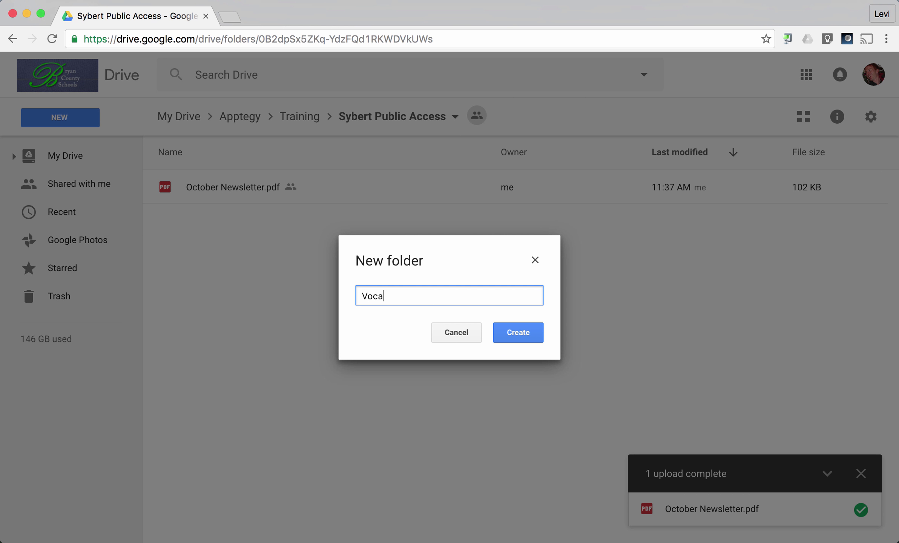
left_click(499, 332)
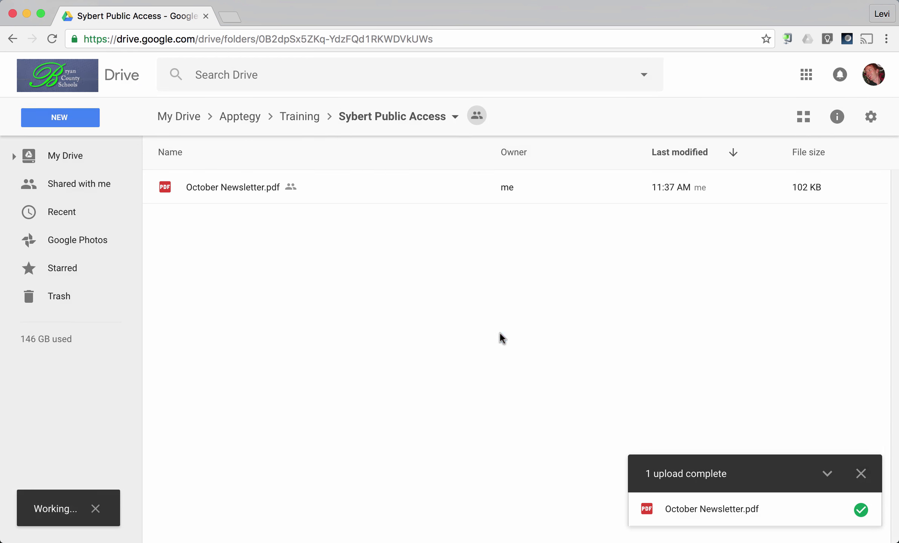
left_click(76, 123)
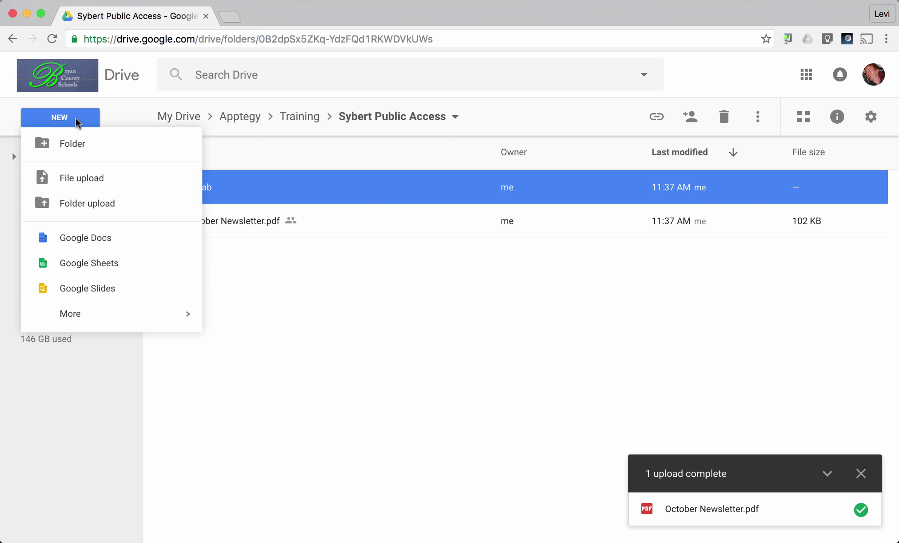
left_click(78, 143)
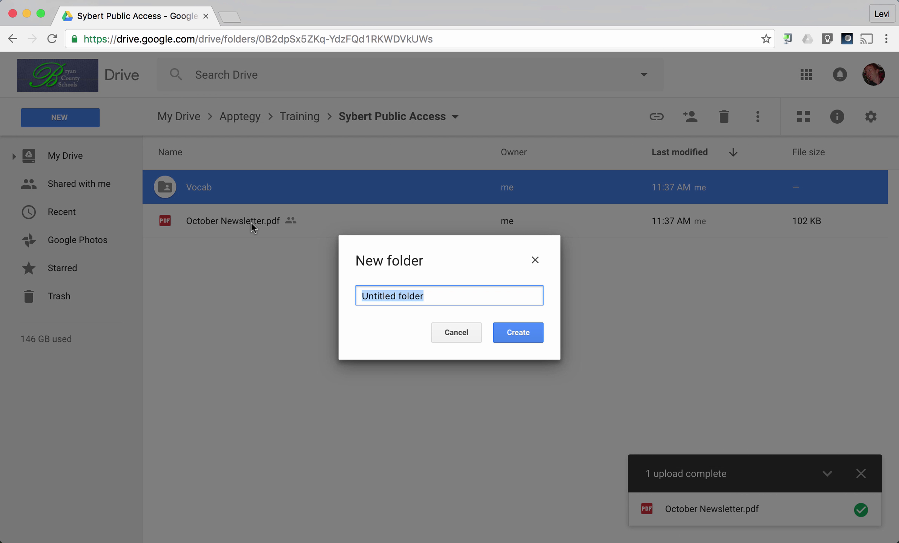
type("Spelling")
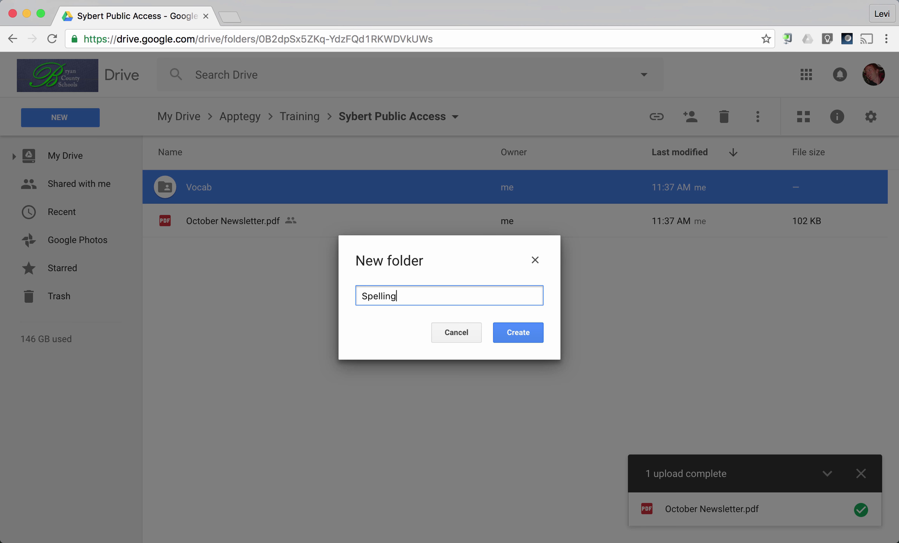
left_click(519, 331)
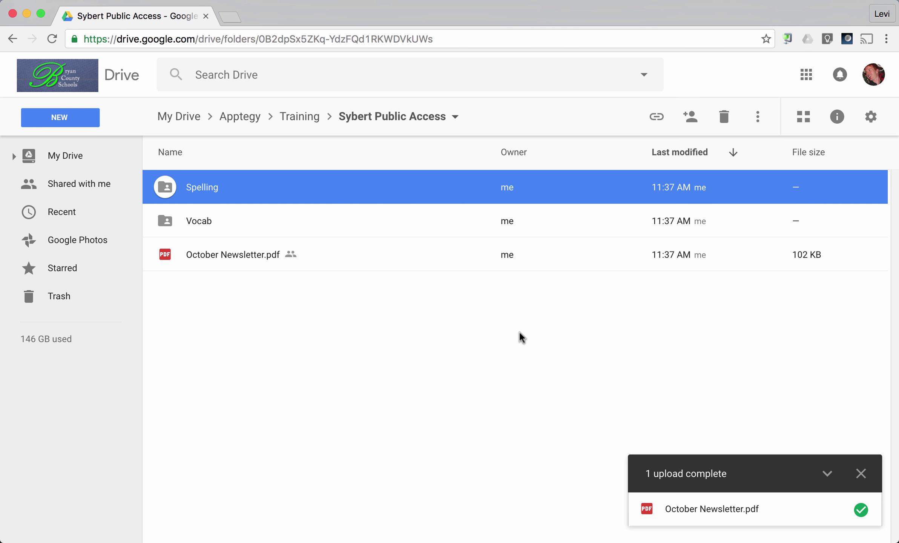
left_click(861, 474)
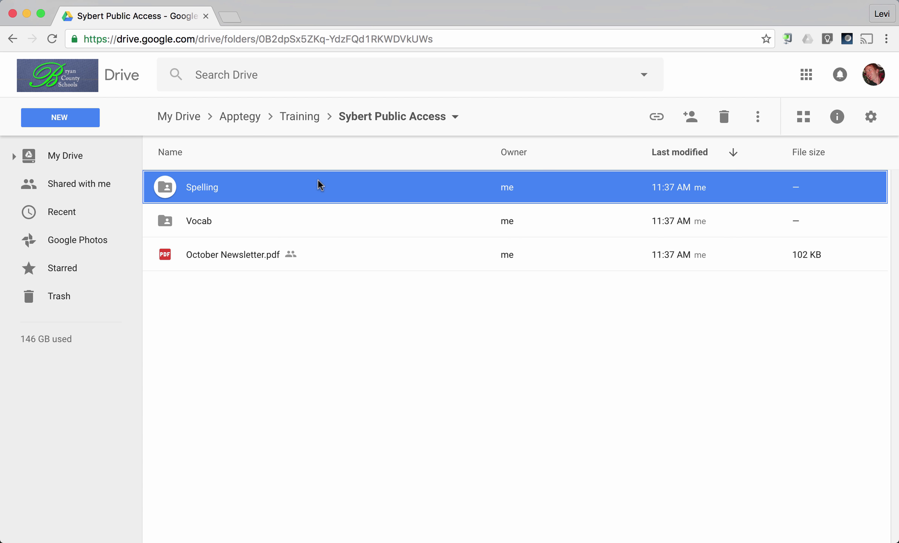
Return to Training, recopy the Sybert Public Access link, and switch to the incognito window.
left_click(356, 120)
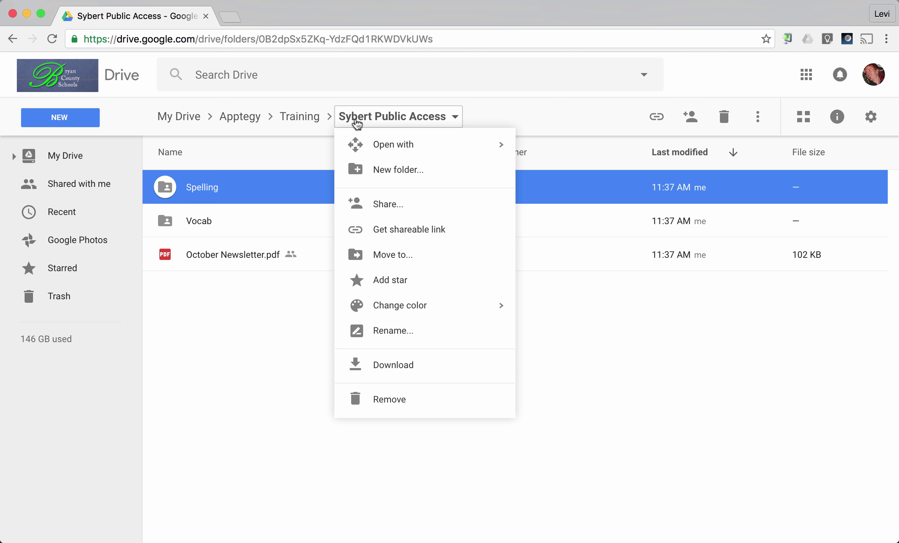
left_click(300, 120)
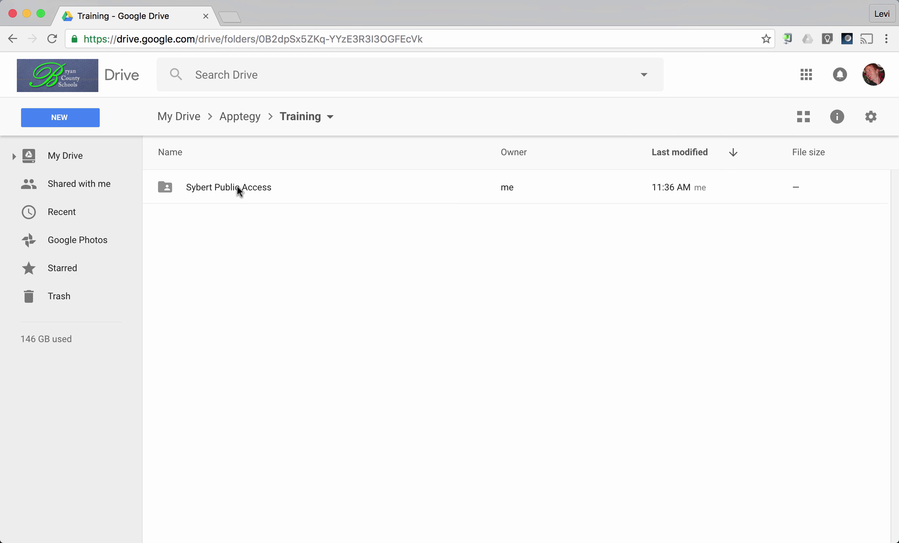
right_click(237, 185)
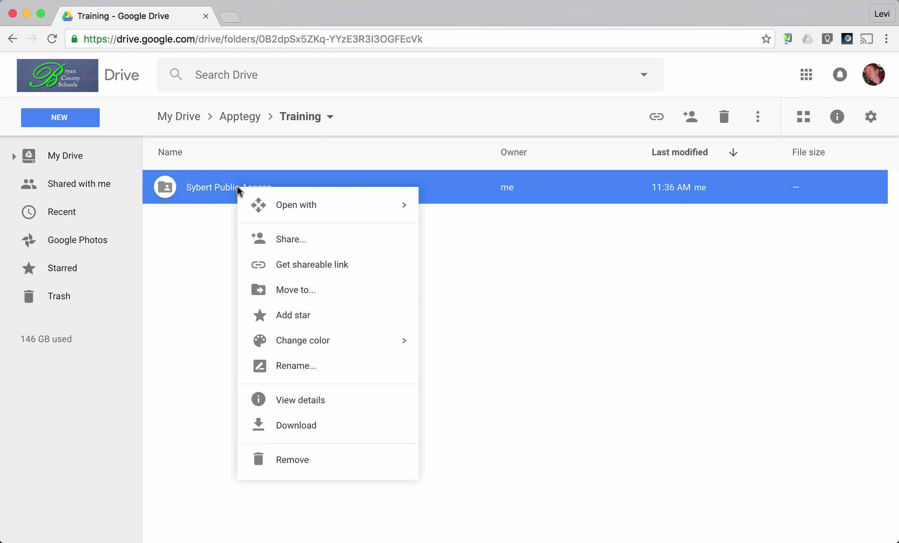
left_click(314, 266)
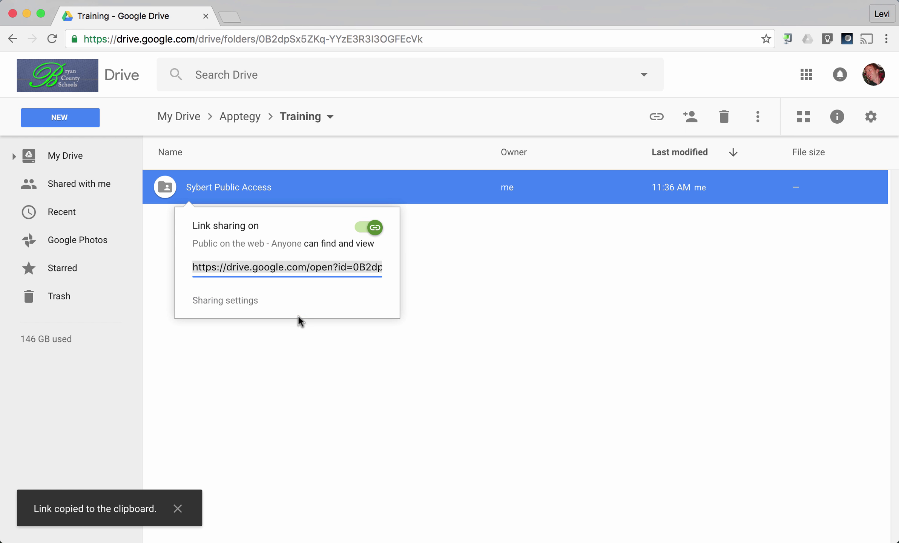
left_click(320, 357)
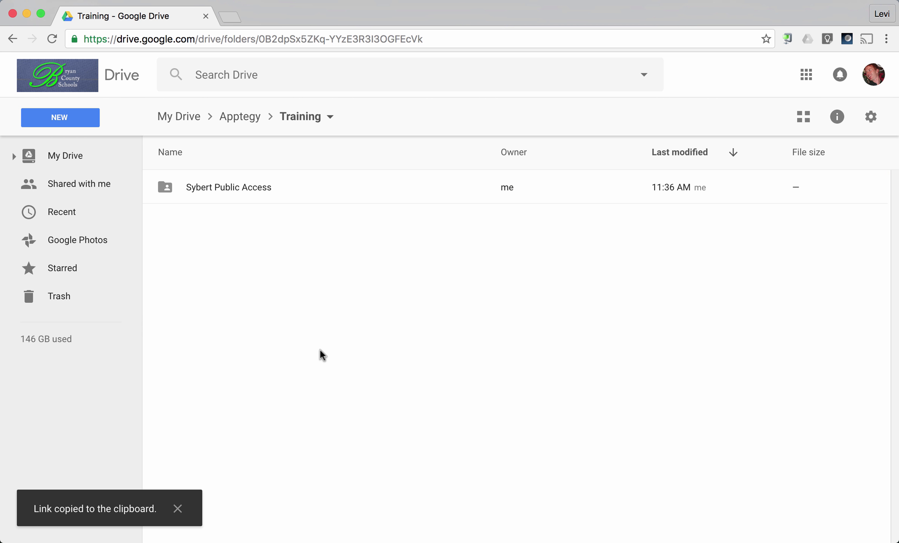
key("ctrl+Up")
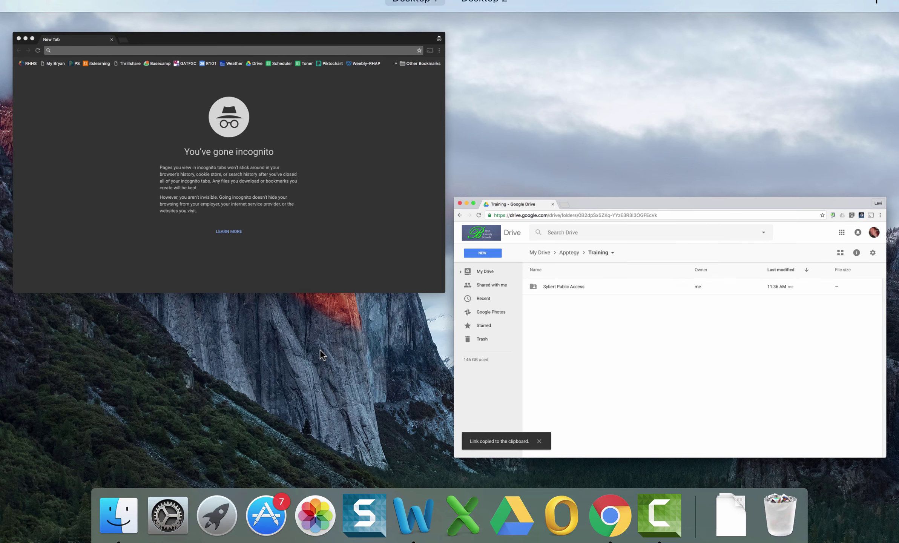
left_click(241, 186)
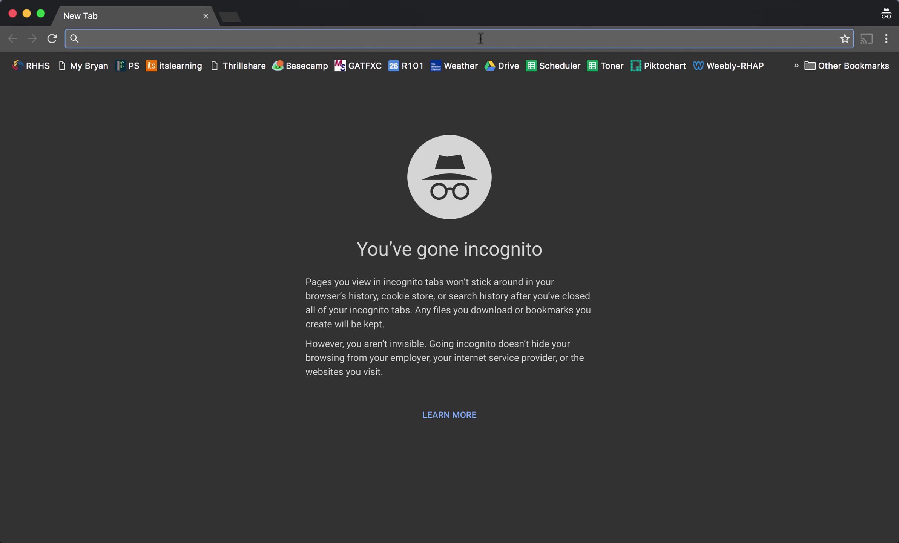
Paste the copied folder link into the incognito address bar and load it.
key("super+v")
key("Return")
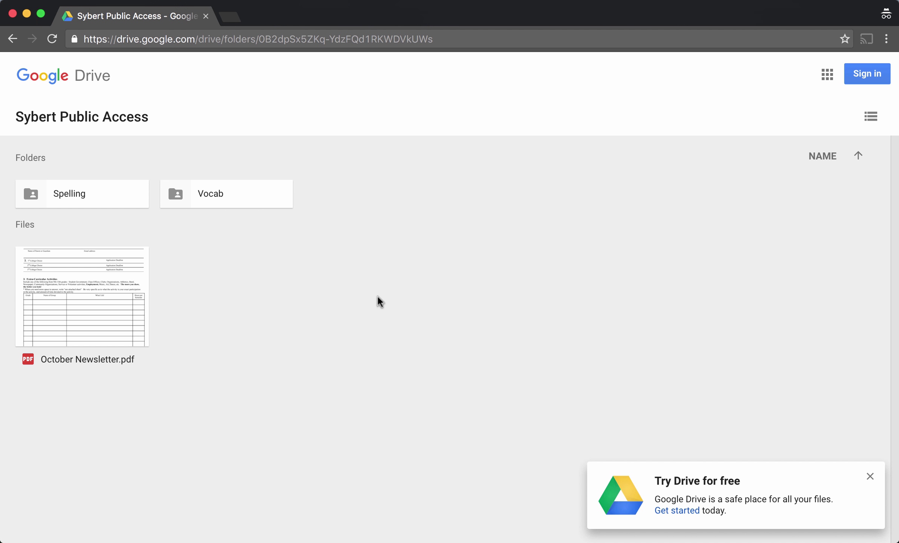
Download October Newsletter.pdf from the public folder while signed out.
key("Tab")
key("Down")
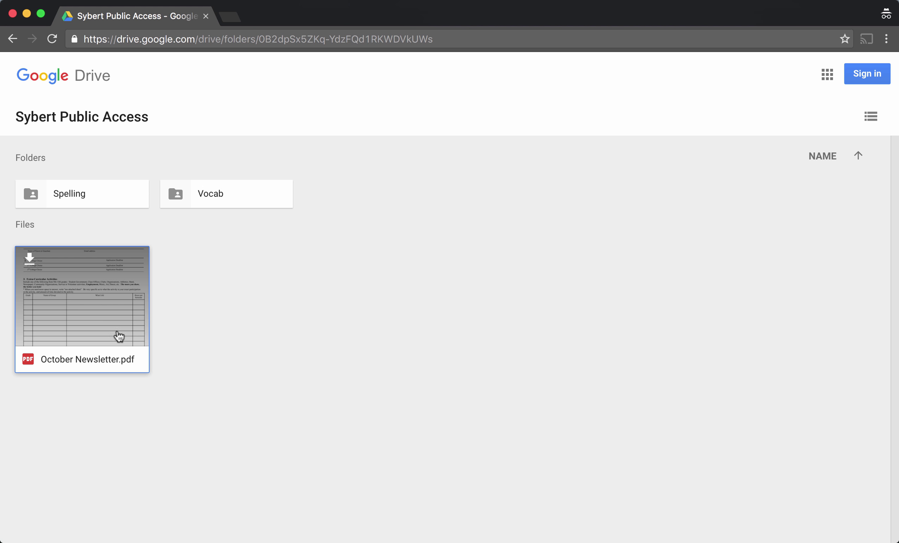
left_click(30, 260)
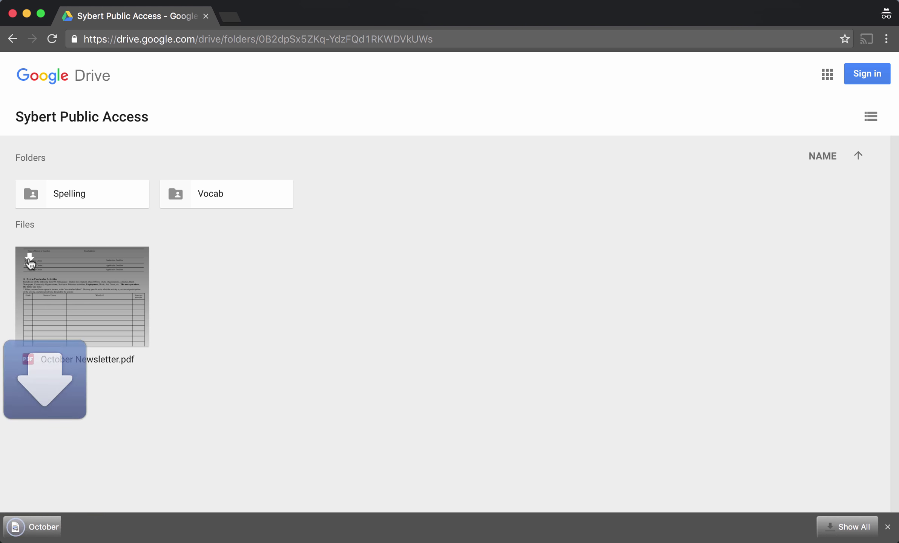
Preview the PDF, close the preview, and open the empty Vocab subfolder.
left_click(99, 311)
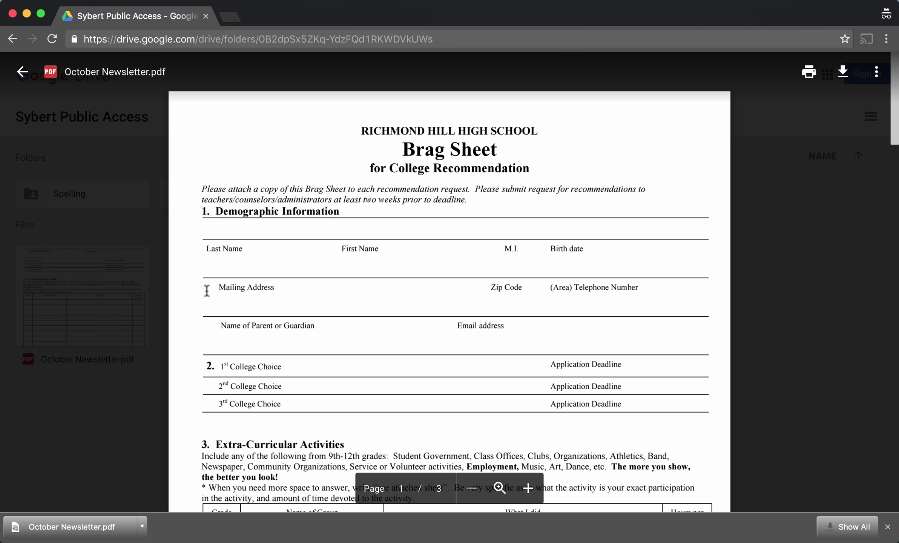
scroll(400, 305, "down", 10)
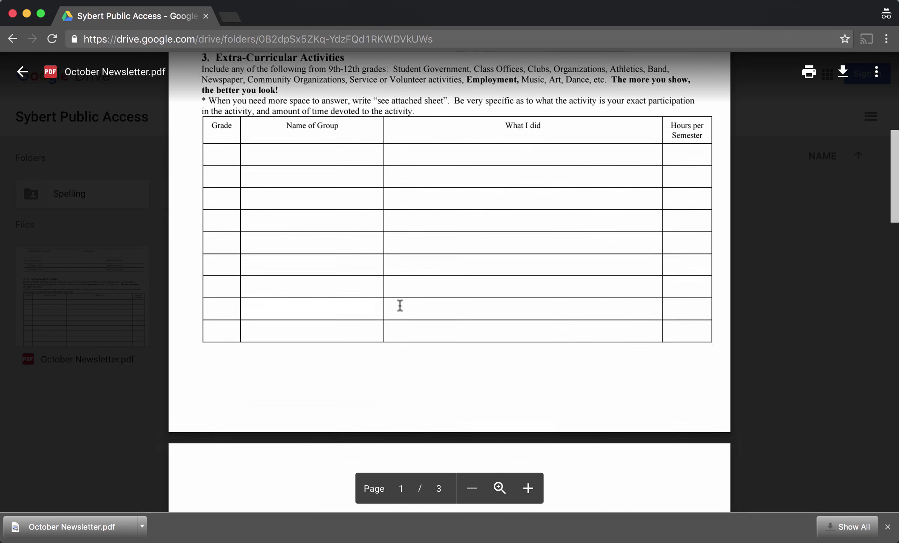
scroll(400, 305, "up", 10)
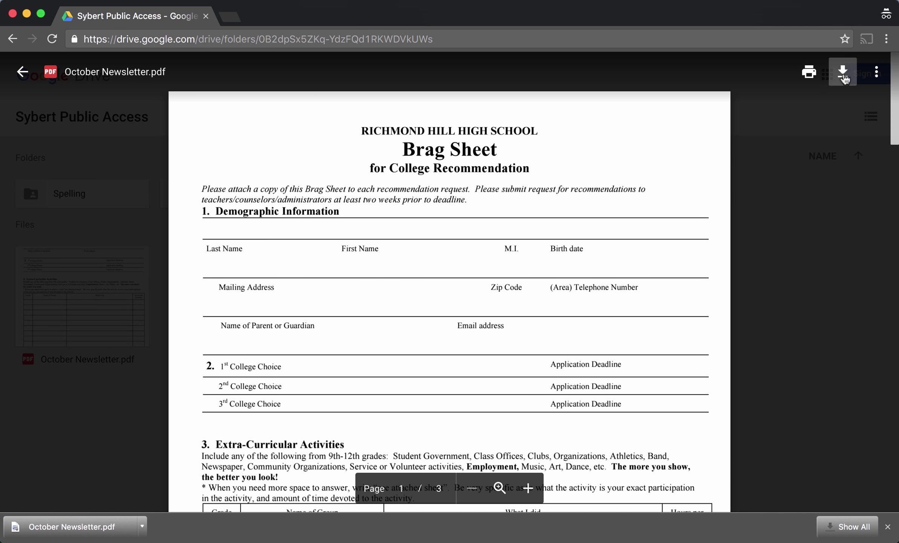
left_click(763, 203)
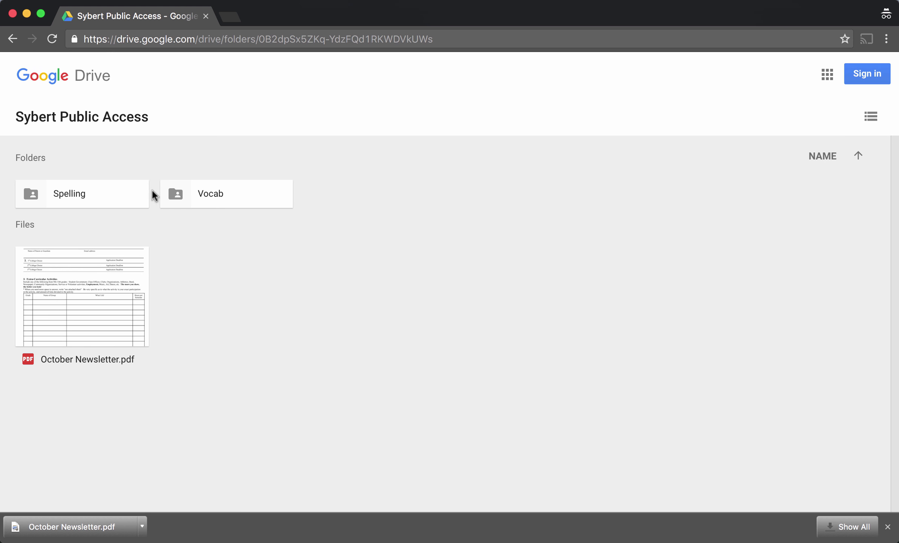
left_click(190, 203)
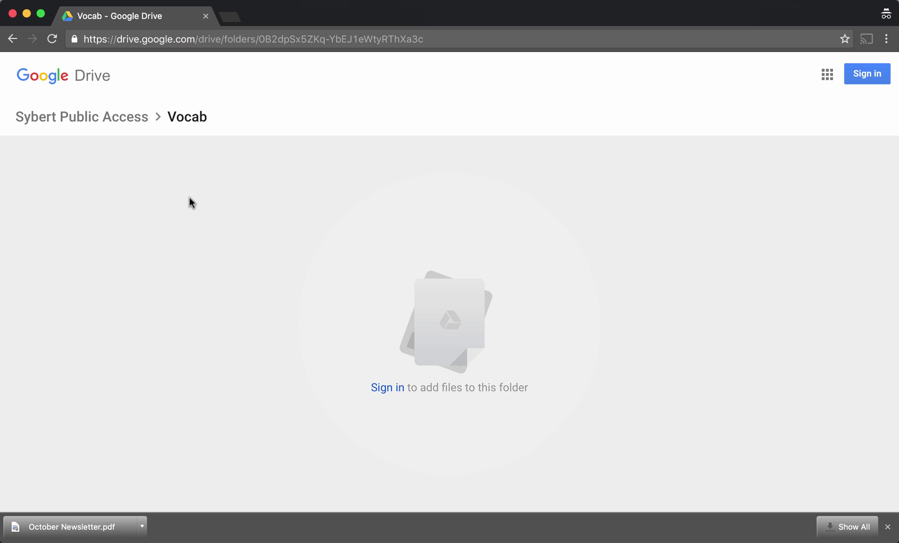